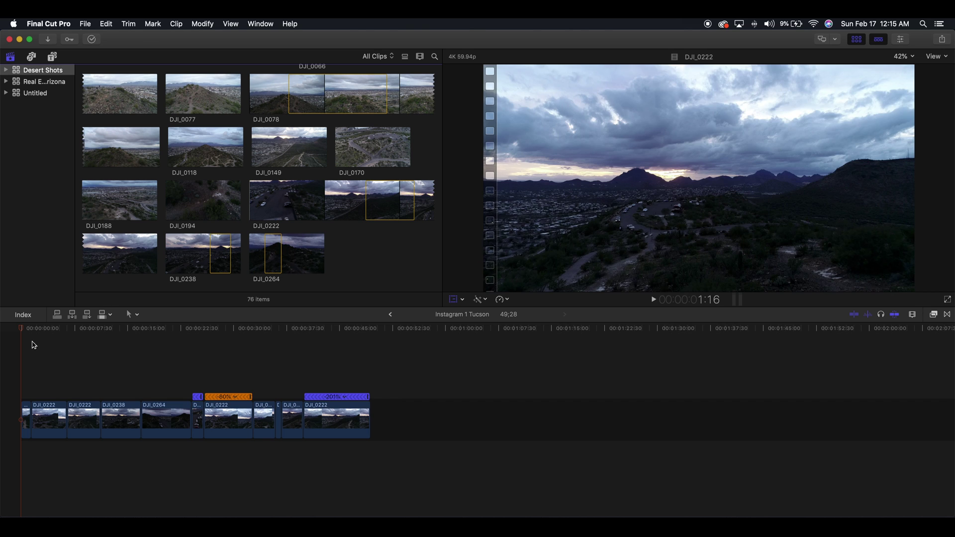
Play the project from its start and bring up the Titles and Generators browser.
left_click(23, 367)
key("space")
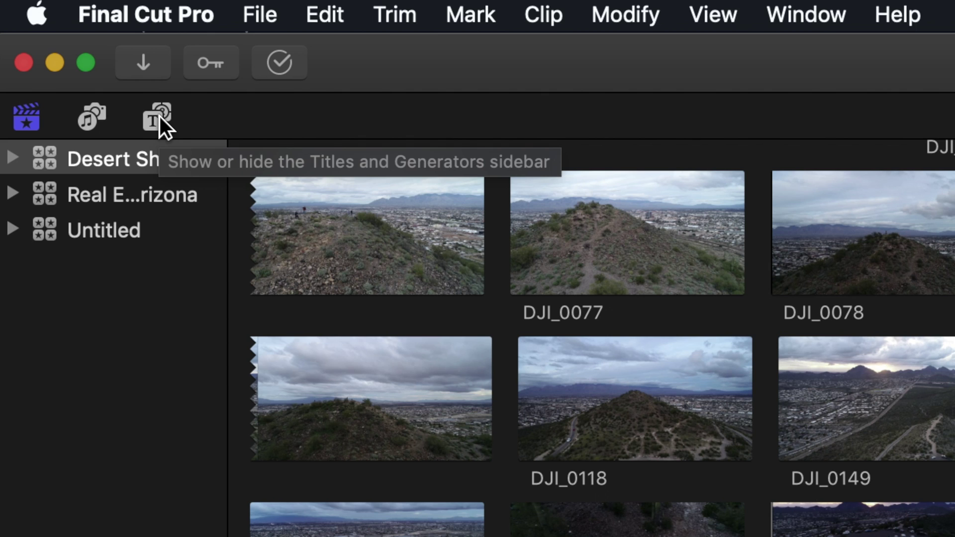
left_click(160, 118)
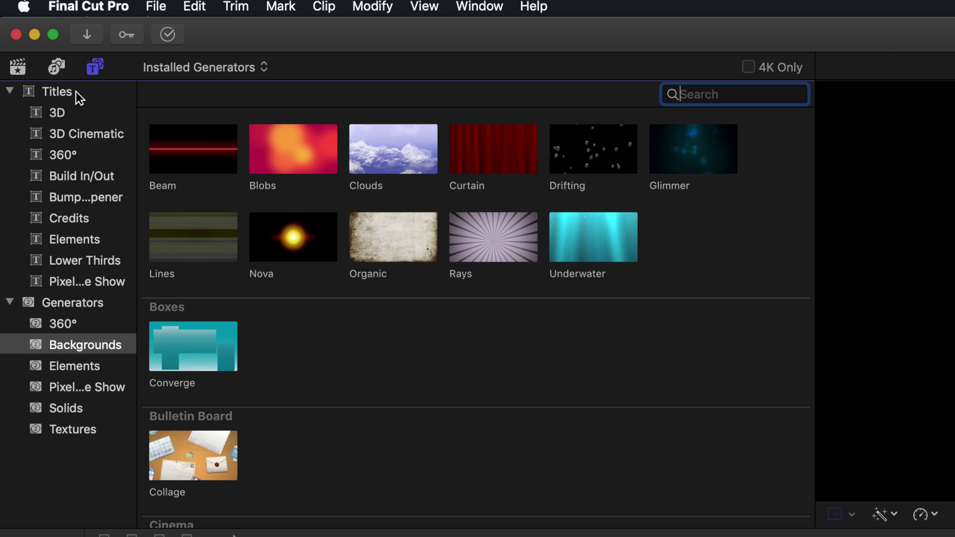
Browse titles and generators, then narrow the Titles list to the 3D category.
left_click(75, 91)
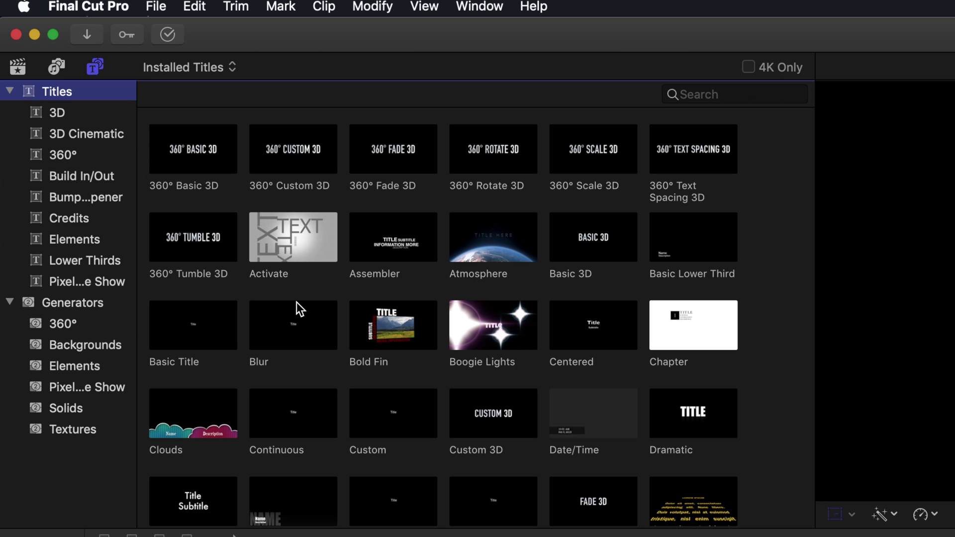
left_click(67, 303)
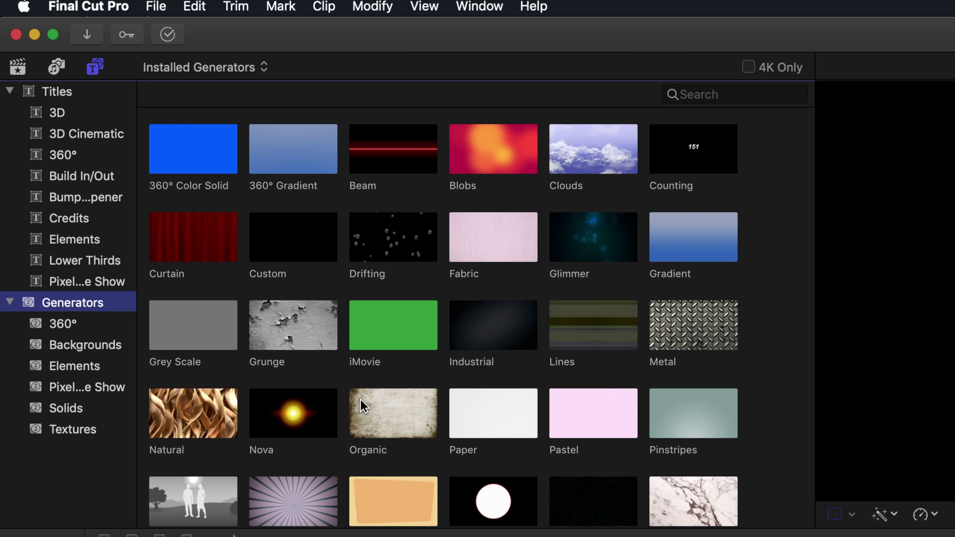
left_click(61, 91)
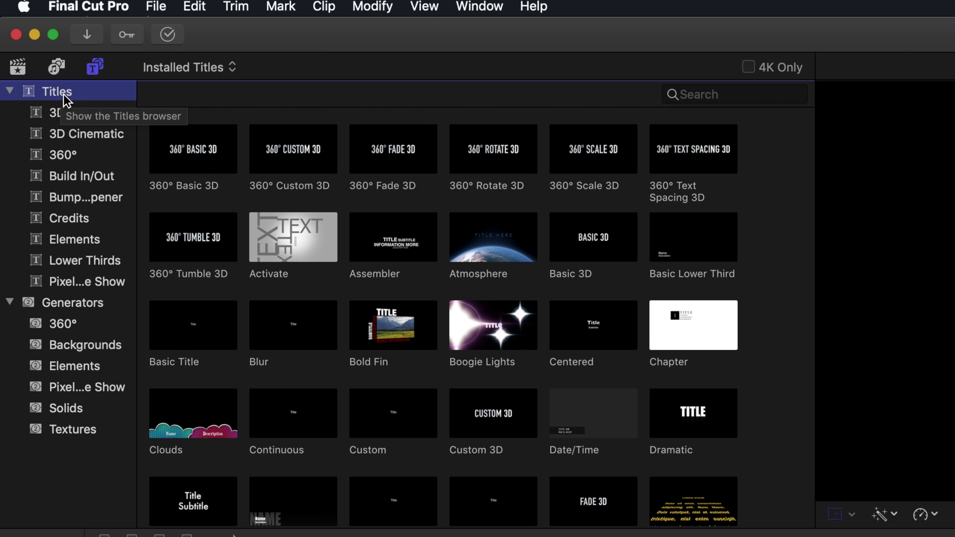
left_click(74, 114)
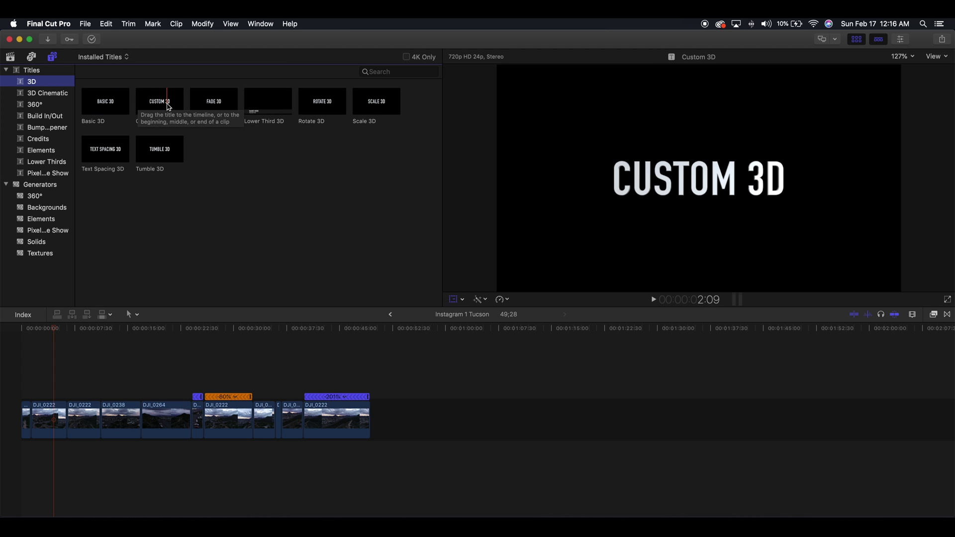
Drag the Custom 3D title to the very start of the timeline.
left_click(168, 108)
left_click_drag(168, 109, 75, 373)
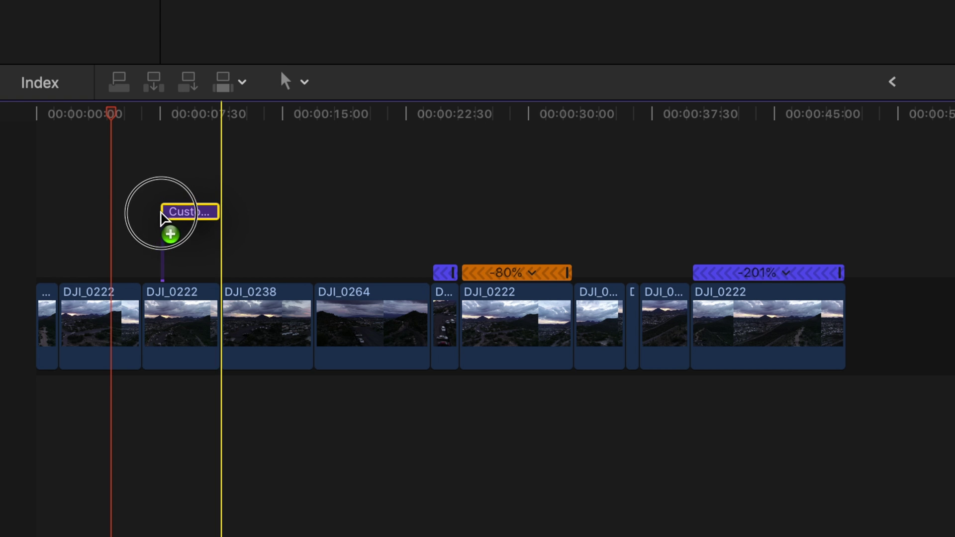
left_click_drag(162, 215, 39, 309)
Return the playhead to the start and lift the title above the DJI_0222 drone clip.
left_click(56, 256)
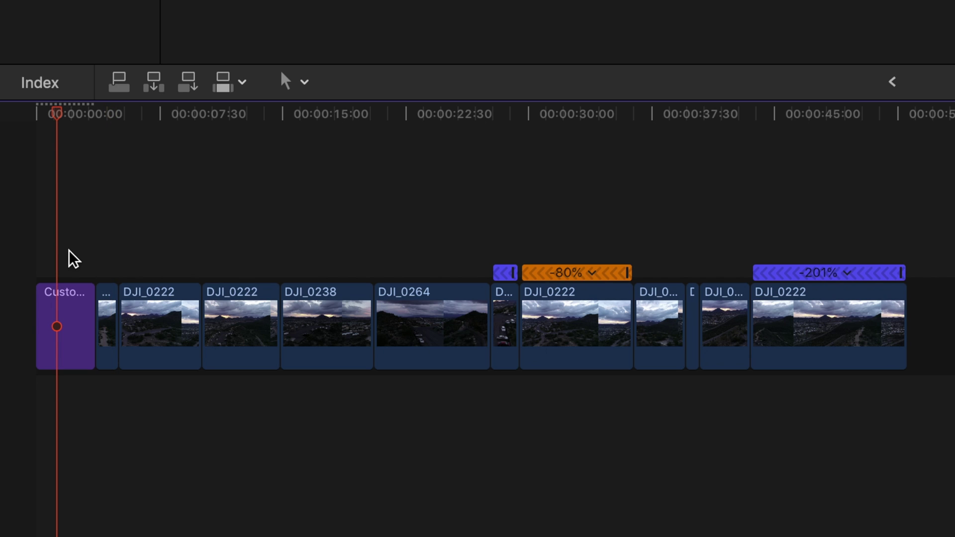
left_click(43, 251)
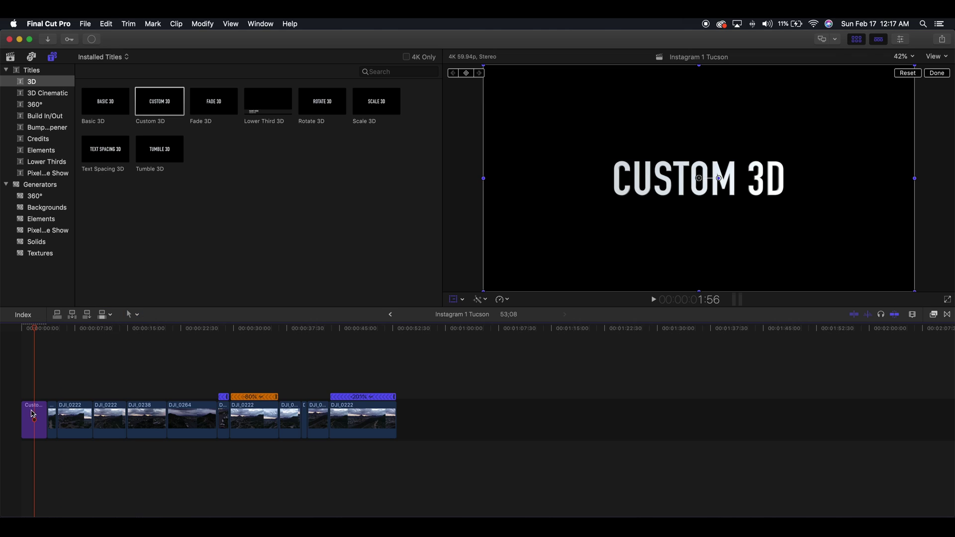
left_click_drag(32, 414, 40, 383)
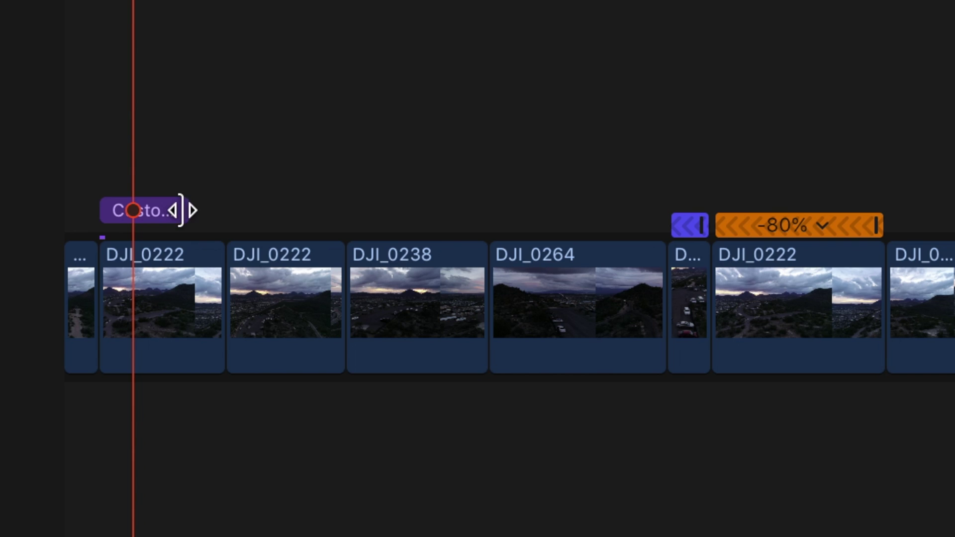
Drag the Custom 3D title's right edge so it runs longer.
left_click_drag(57, 392, 65, 391)
left_click_drag(219, 204, 219, 204)
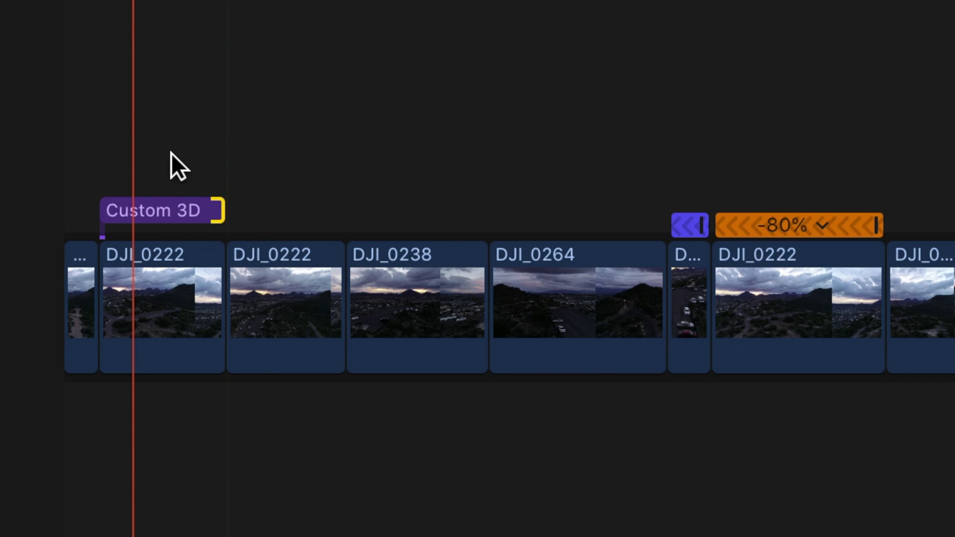
left_click(171, 153)
left_click(175, 198)
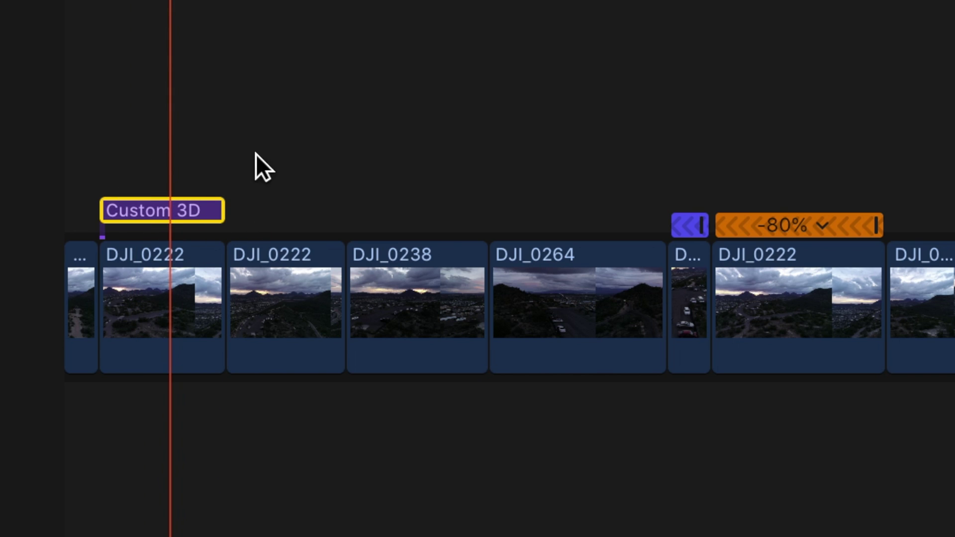
Select the title and highlight its 'CUSTOM 3D' text in the Viewer.
left_click(145, 208)
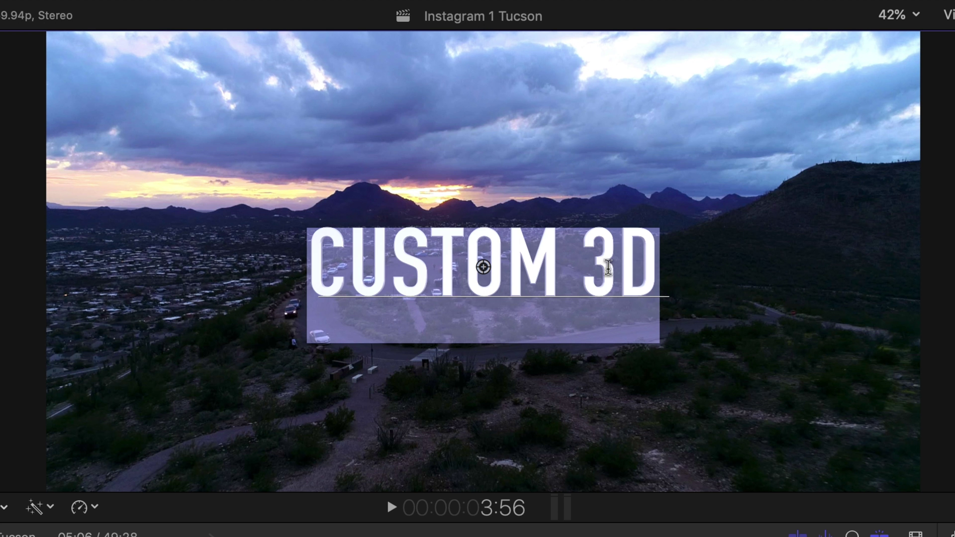
mouse_move(652, 271)
left_mouse_down()
mouse_move(398, 274)
mouse_move(626, 277)
left_mouse_up()
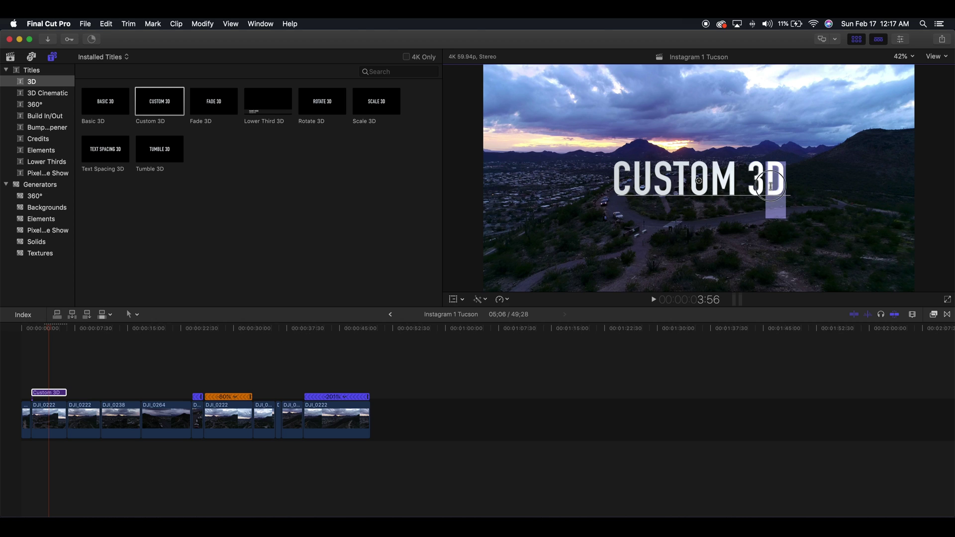
left_click_drag(770, 185, 611, 183)
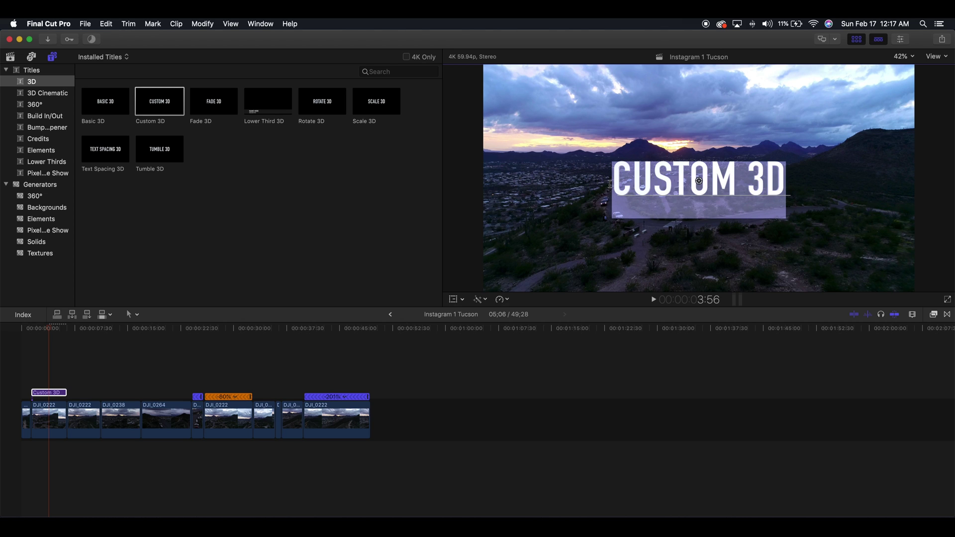
left_click_drag(699, 184, 726, 184)
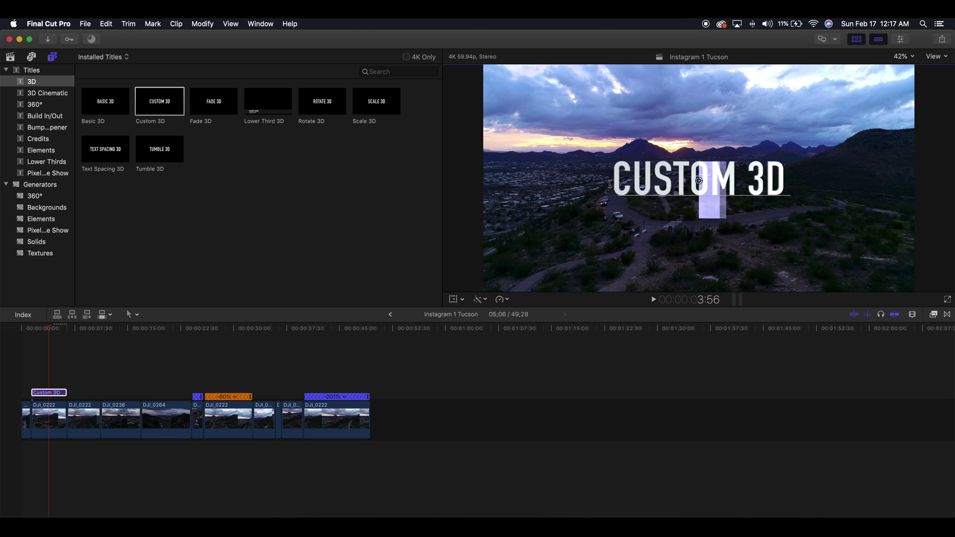
Type 'Sentinal Park Tuscon, AZ' as the title text, fixing typos along the way.
type("d")
key("BackSpace")
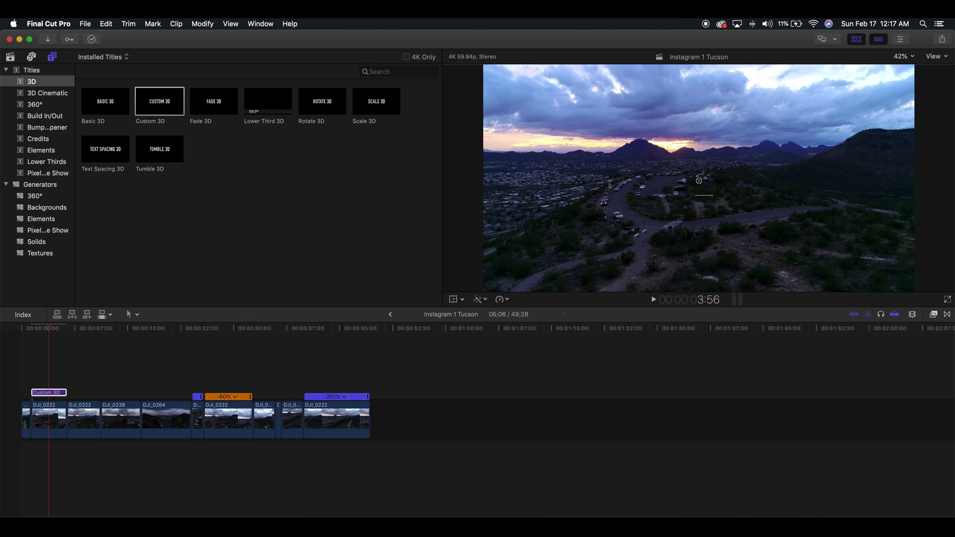
type("Sentinal")
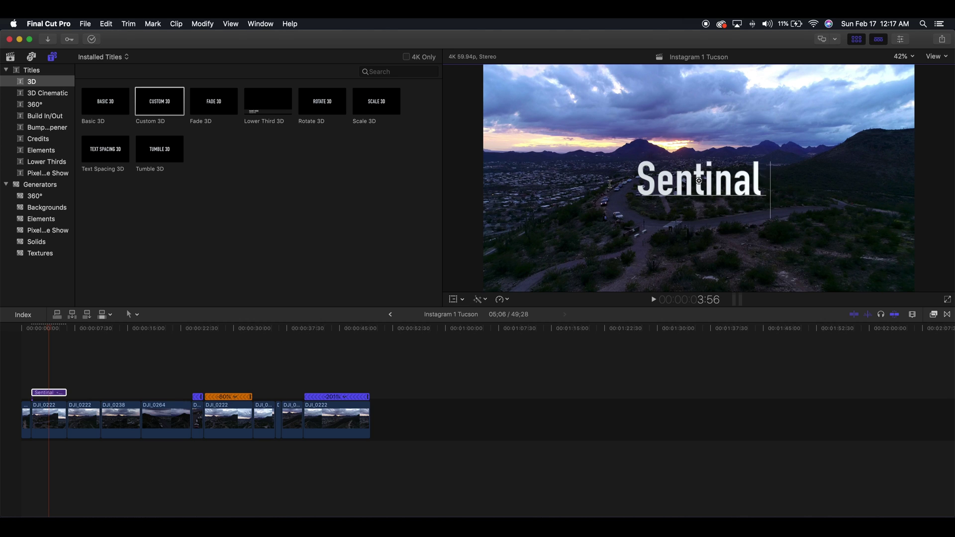
type(" Park")
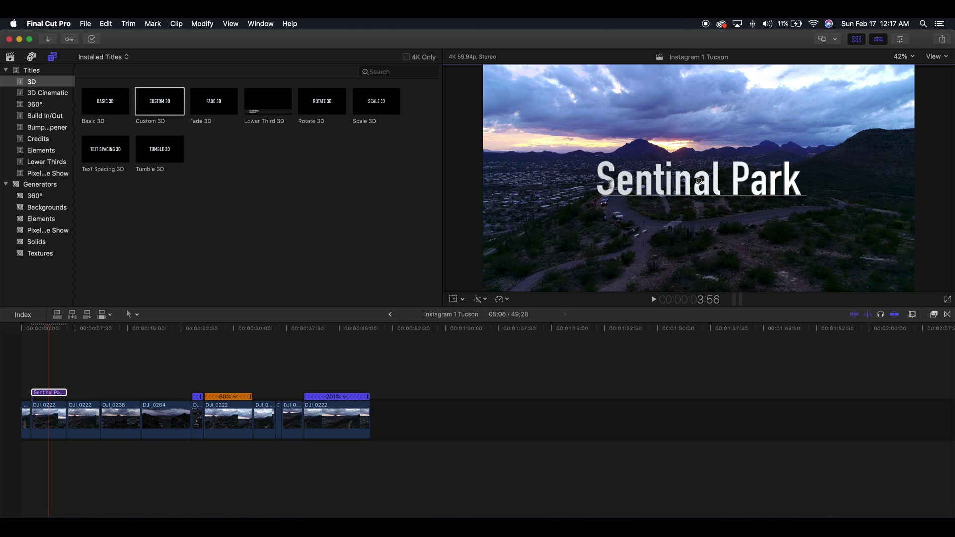
type(" Tuz")
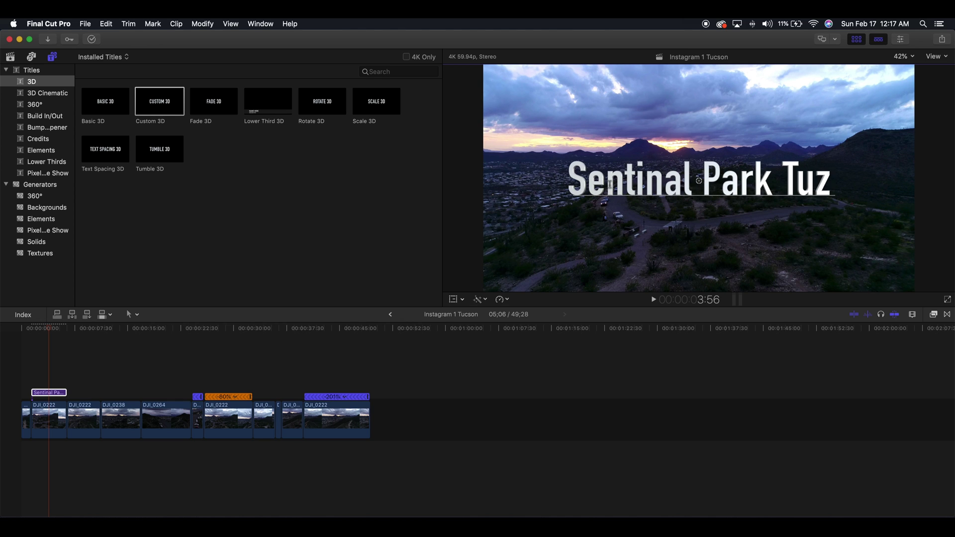
key("BackSpace")
type("scon, A")
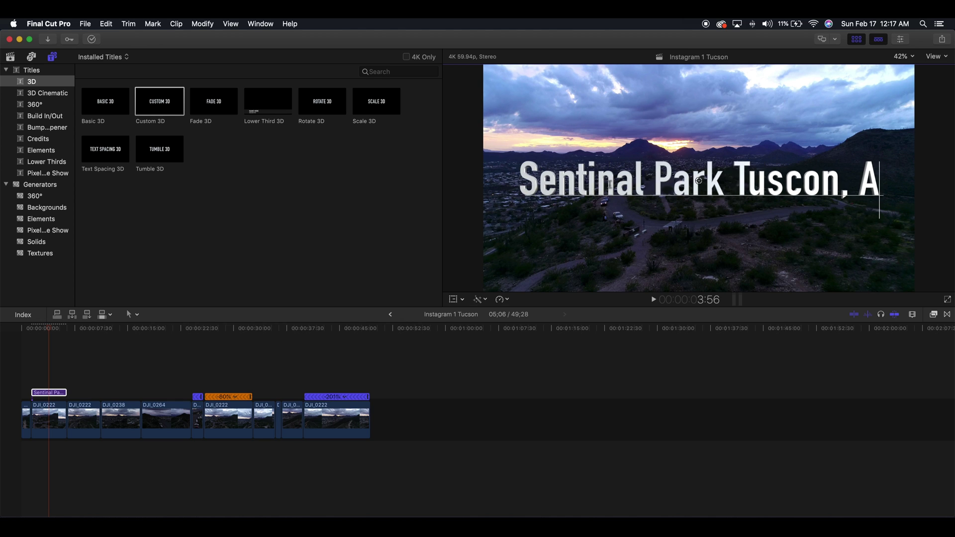
type("Z")
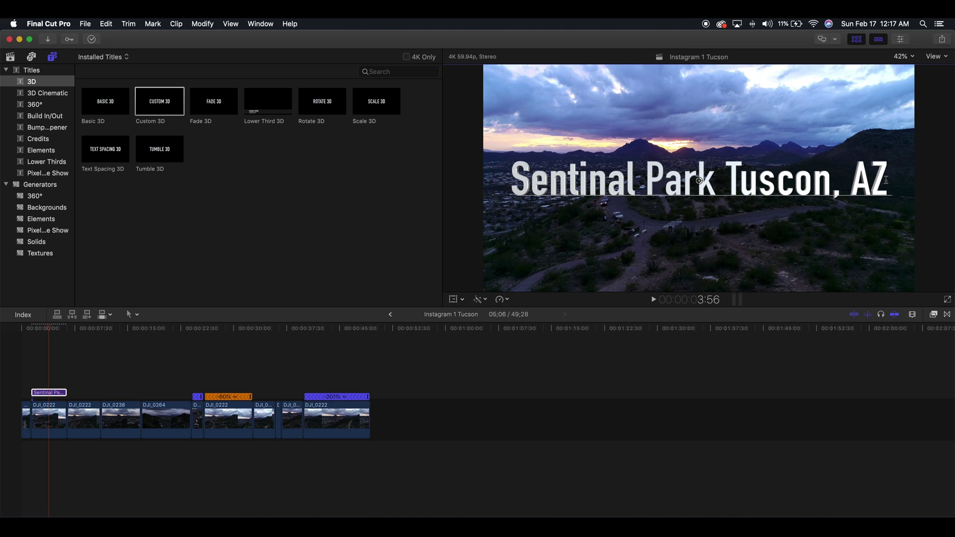
left_click_drag(886, 179, 500, 171)
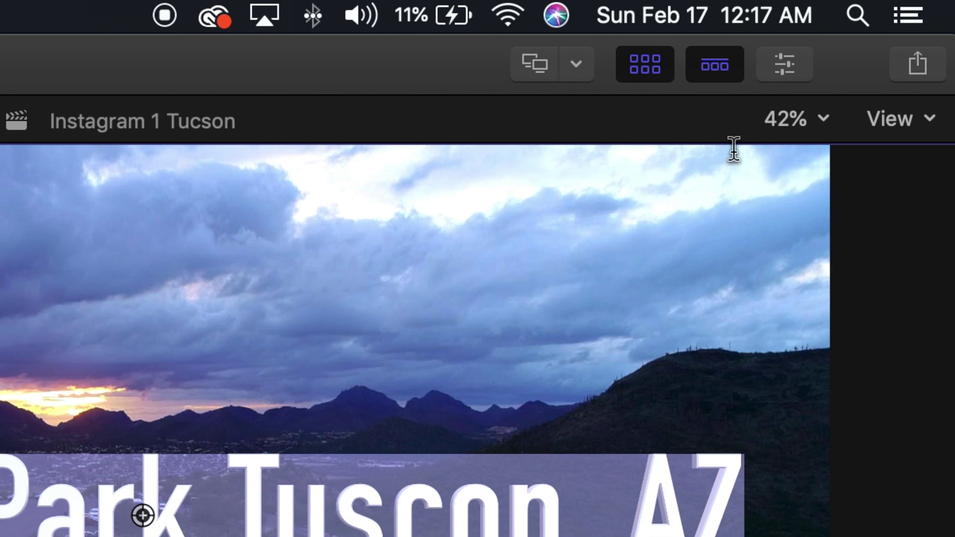
Show the title's Text Inspector settings: DIN Condensed Bold at size 225.0.
left_click(807, 73)
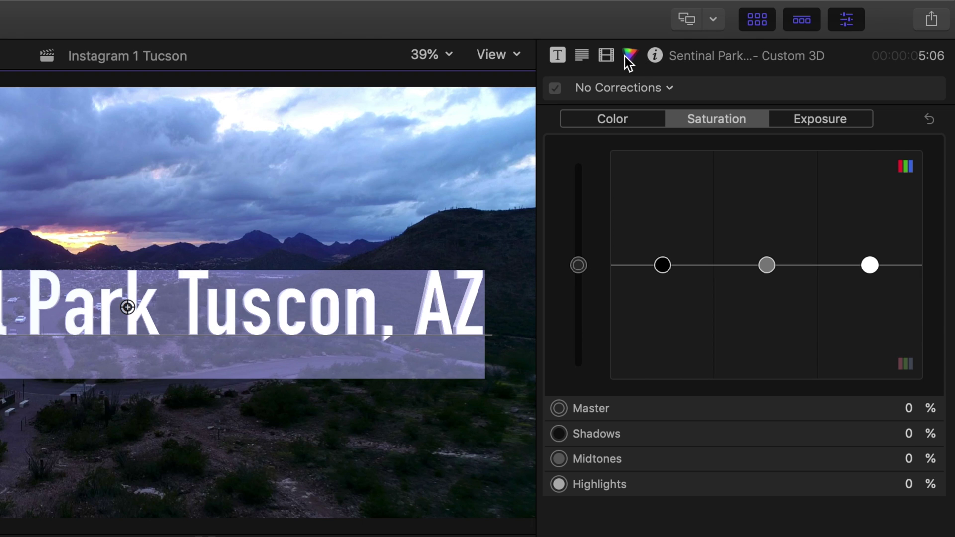
left_click(557, 54)
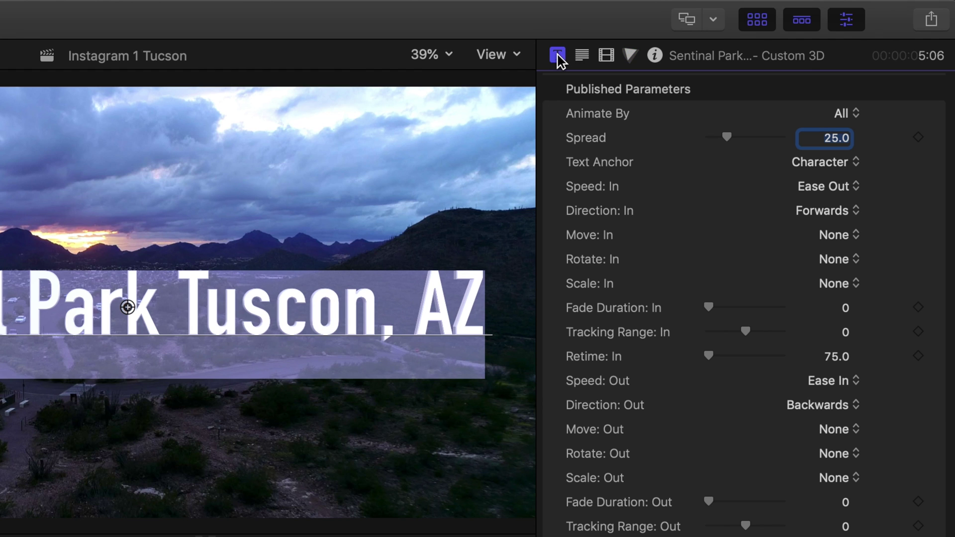
left_click(584, 56)
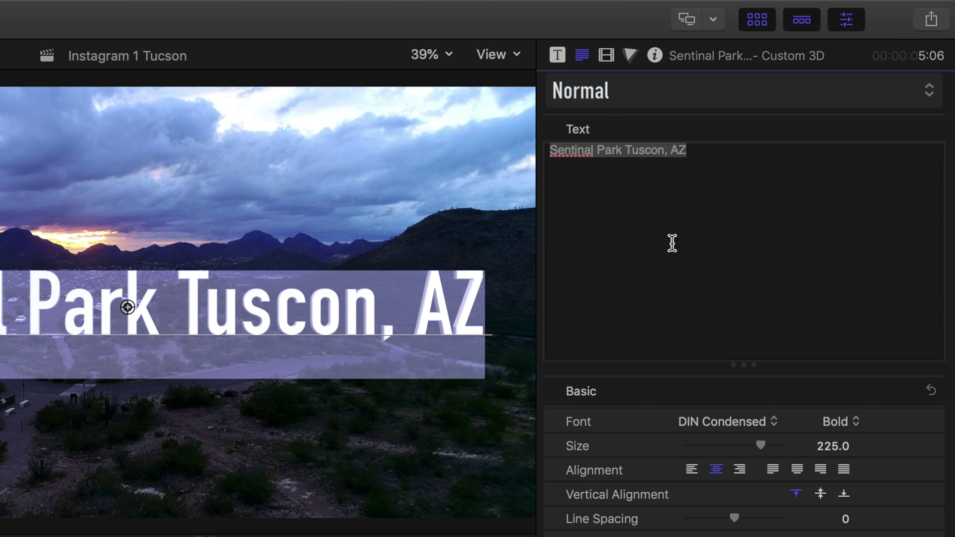
Reduce the title text size to 153 and widen tracking to 12.49%.
left_click(760, 445)
left_click_drag(760, 444, 735, 455)
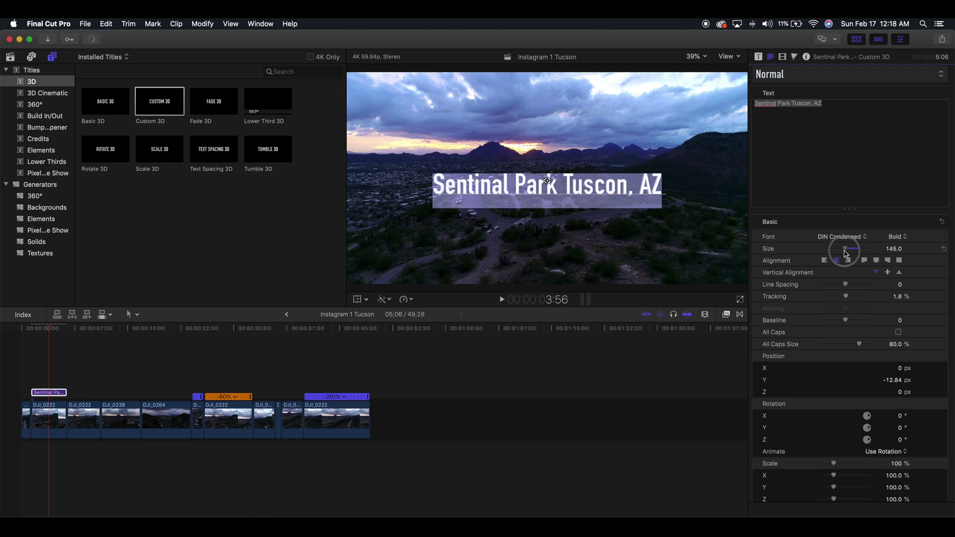
left_click_drag(846, 254, 848, 254)
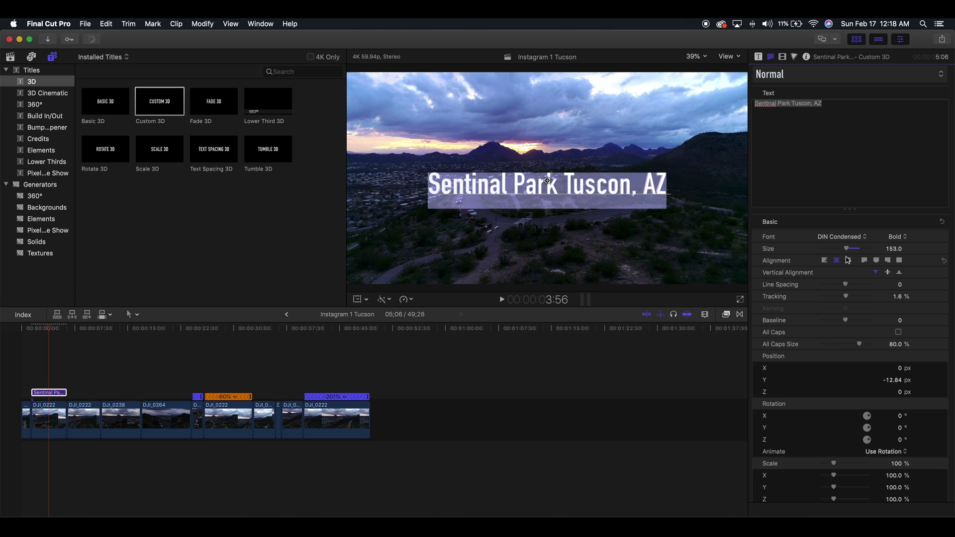
left_click_drag(846, 285, 861, 284)
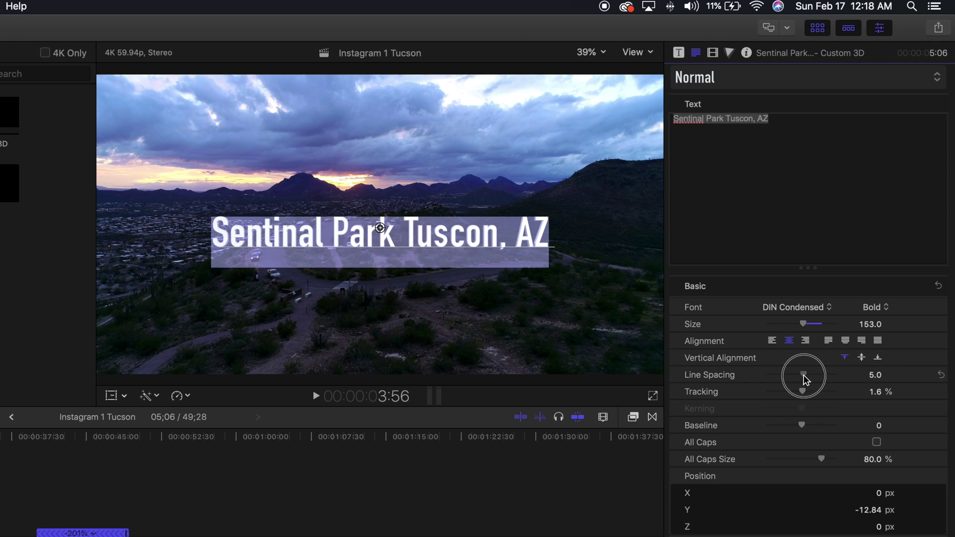
left_click_drag(824, 374, 809, 397)
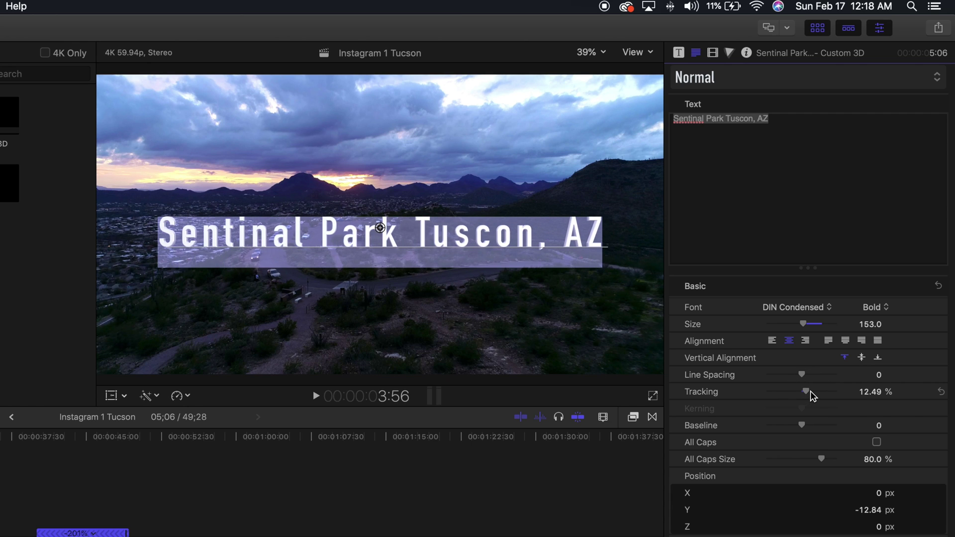
scroll(815, 412, "down", 1)
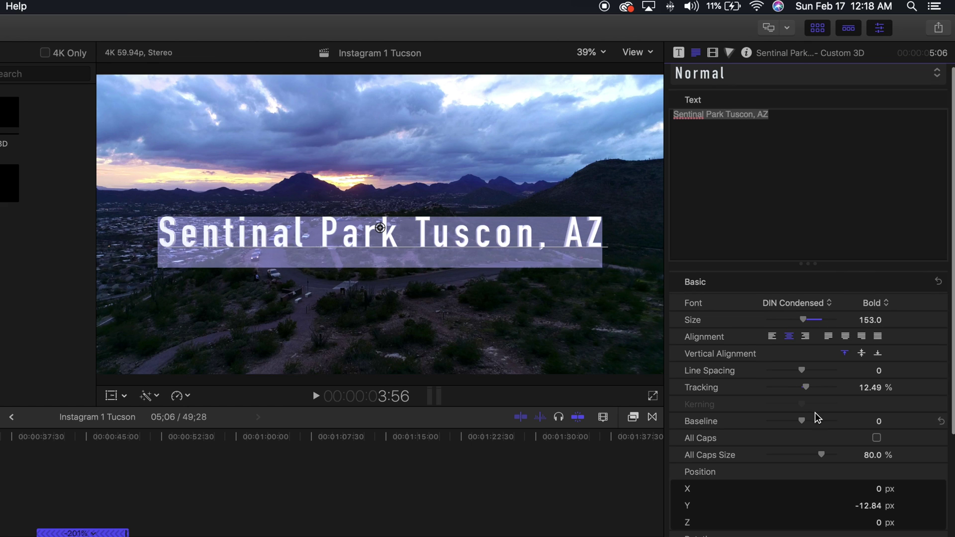
left_click(826, 303)
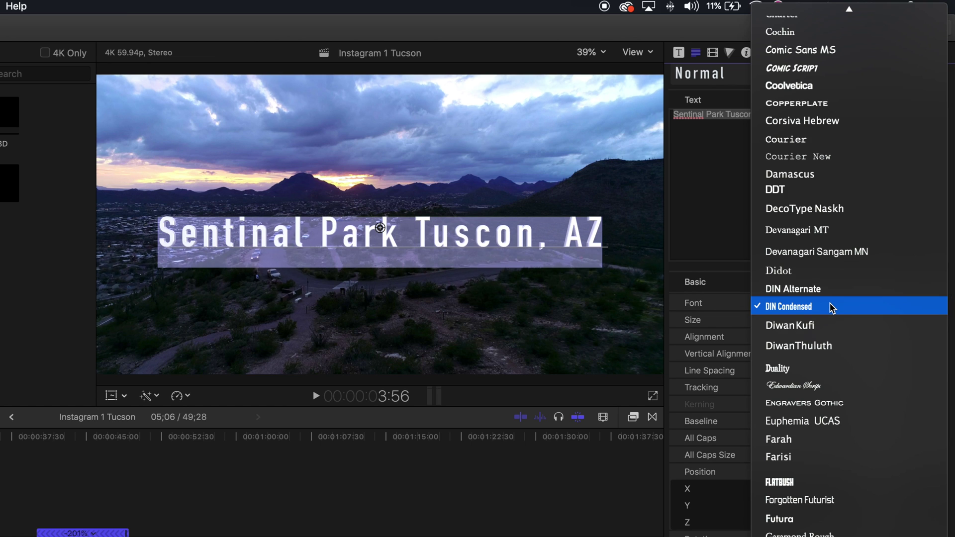
Set the title font to Blair Medium and give its material a new red colour.
scroll(830, 304, "up", 15)
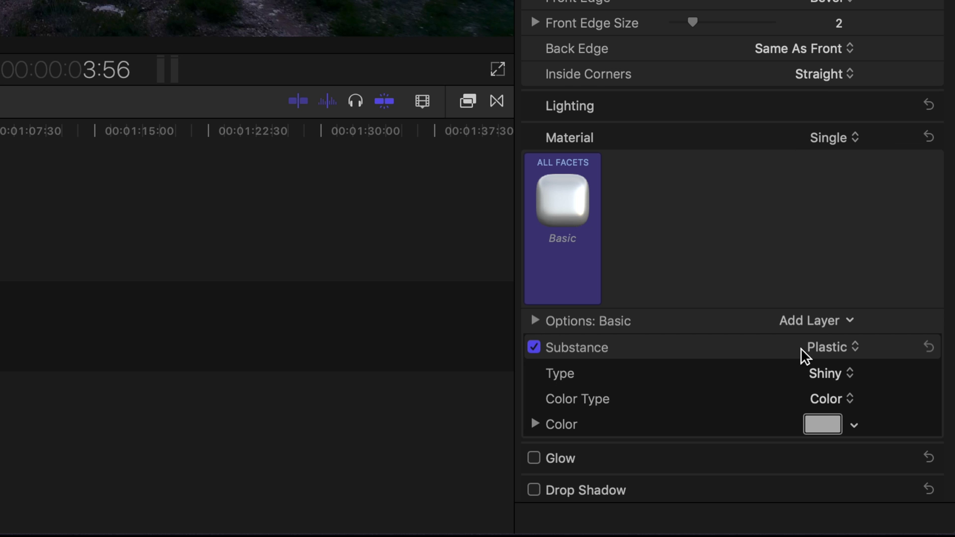
left_click(855, 426)
left_click_drag(761, 306, 803, 177)
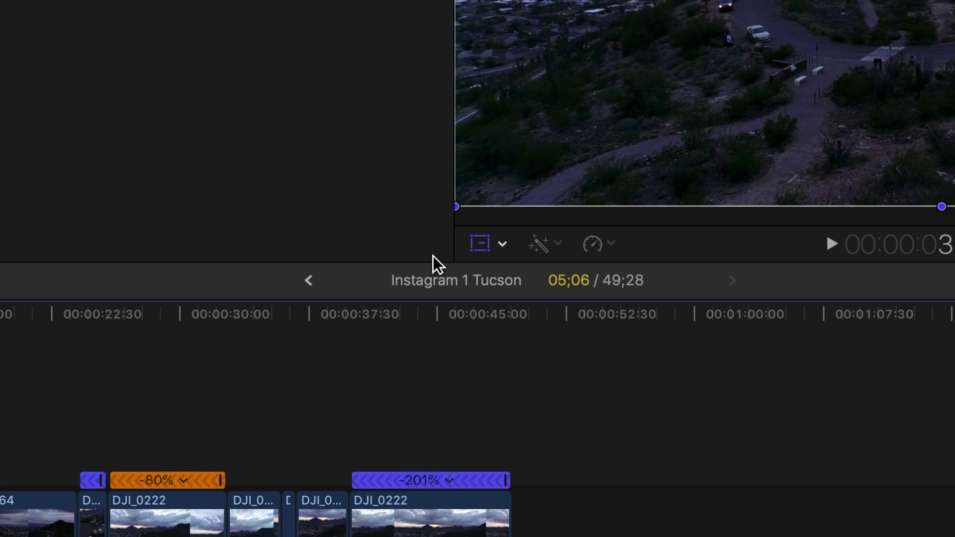
Enable transform handles, shrink the red title slightly and move it up over the sky.
left_click(504, 246)
left_click(520, 274)
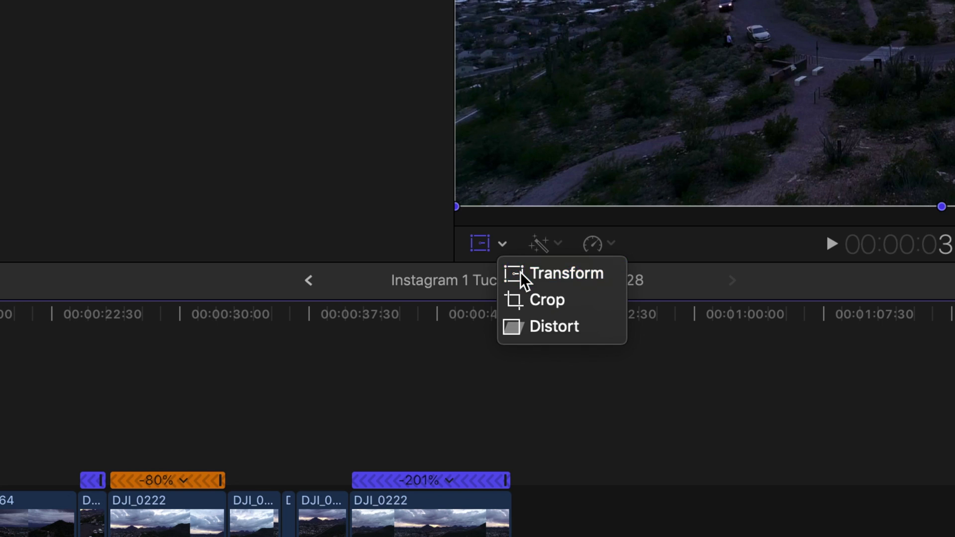
left_click_drag(341, 277, 376, 210)
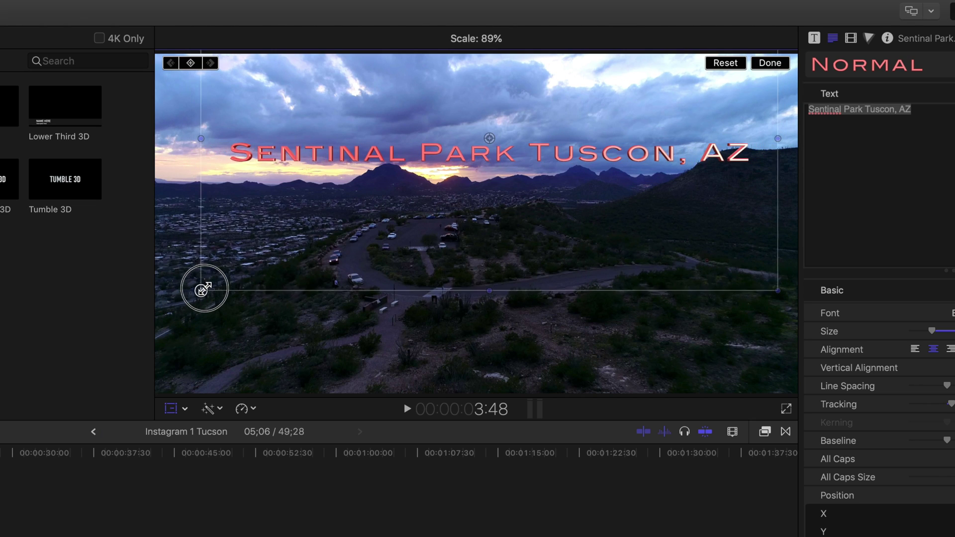
left_click_drag(228, 275, 235, 272)
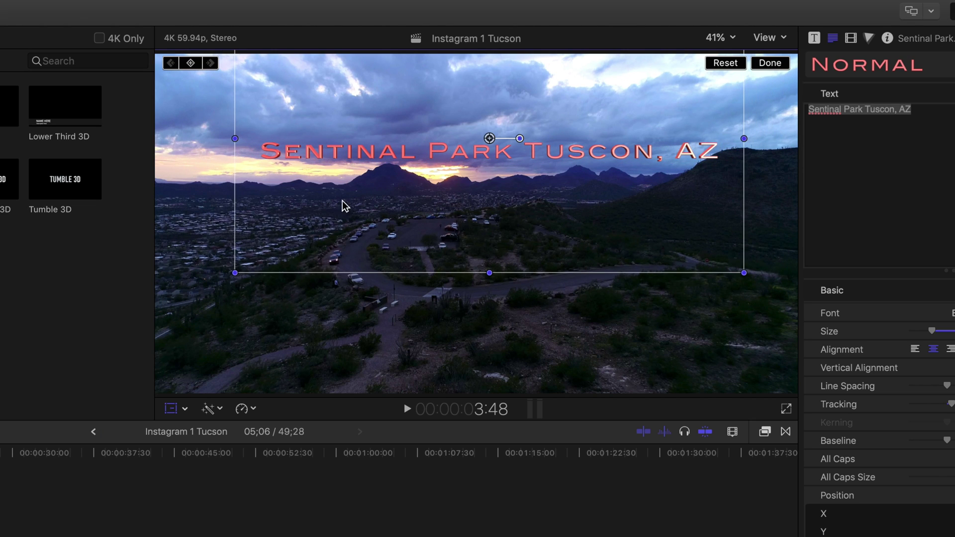
left_click_drag(492, 138, 476, 110)
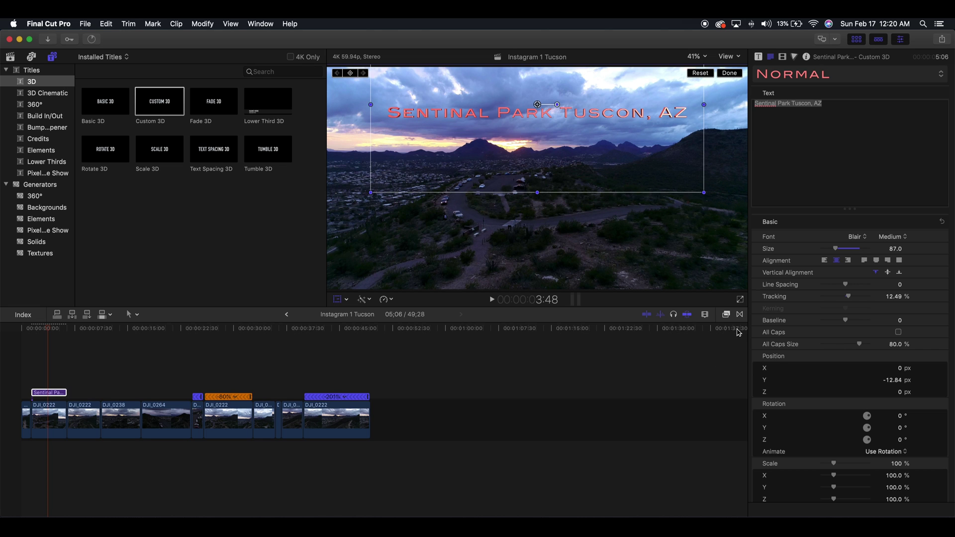
Drag Cross Dissolve from the Dissolves transitions onto both ends of the title clip.
left_click(739, 314)
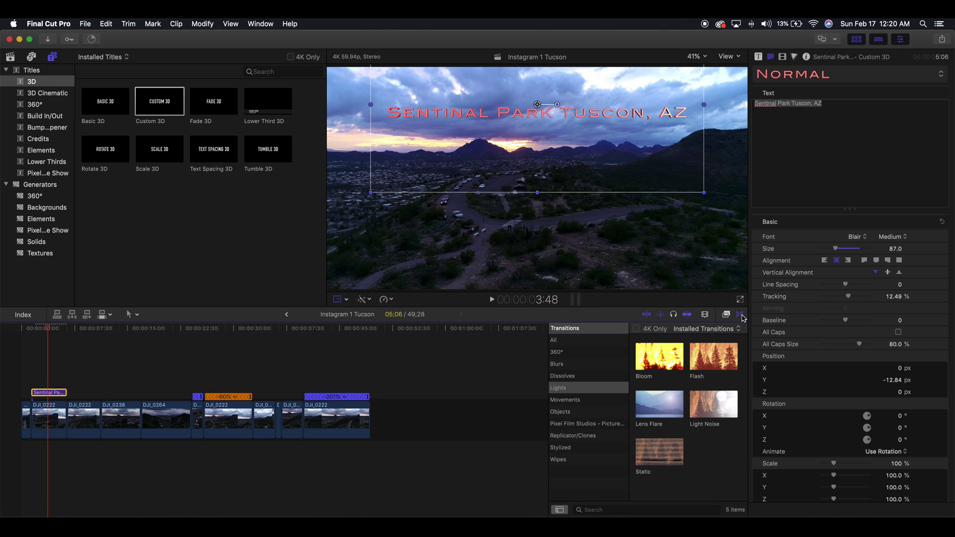
left_click(610, 378)
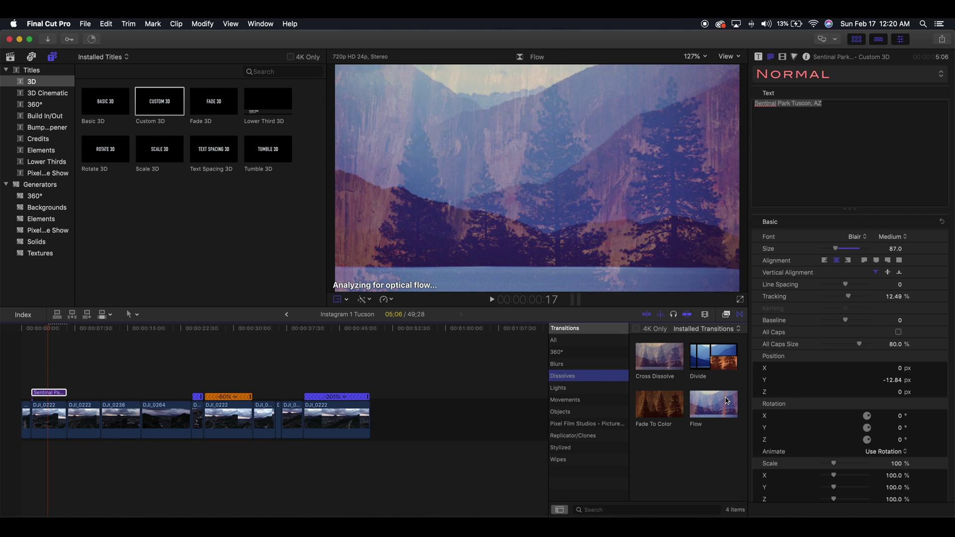
mouse_move(659, 368)
left_mouse_down()
mouse_move(209, 390)
mouse_move(69, 382)
mouse_move(47, 391)
left_mouse_up()
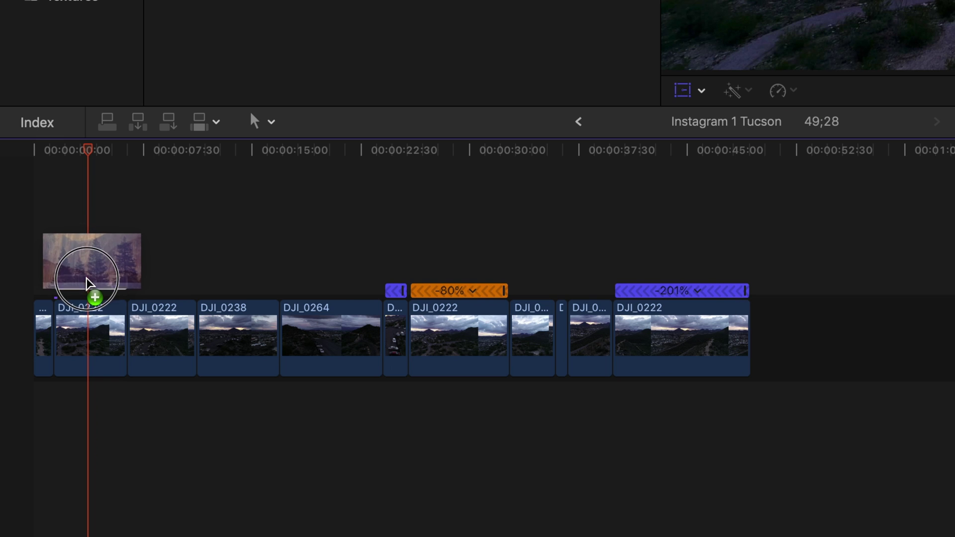
mouse_move(87, 283)
left_mouse_down()
mouse_move(111, 290)
mouse_move(92, 285)
left_mouse_up()
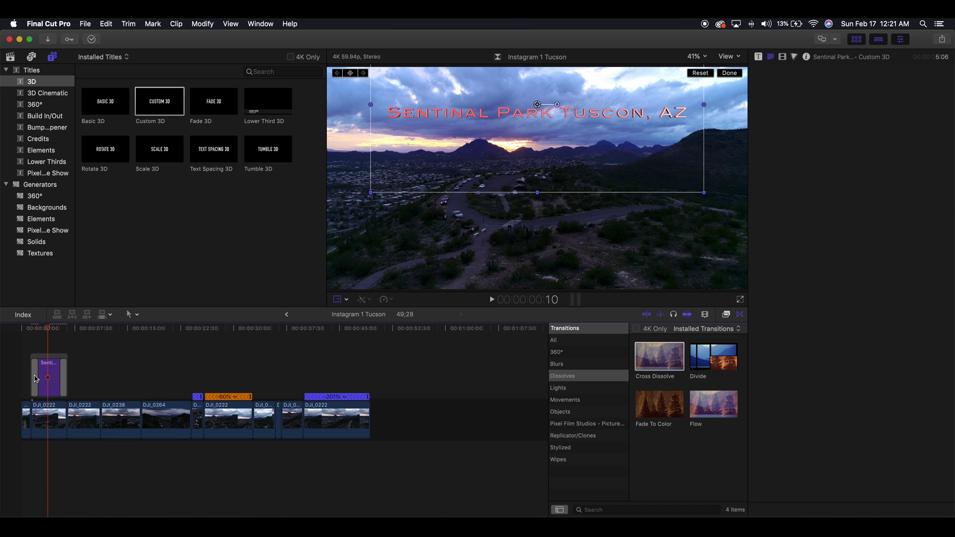
Inspect both Cross Dissolve transitions and preview the title's fade-in, stopping at 3:52.
left_click(63, 252)
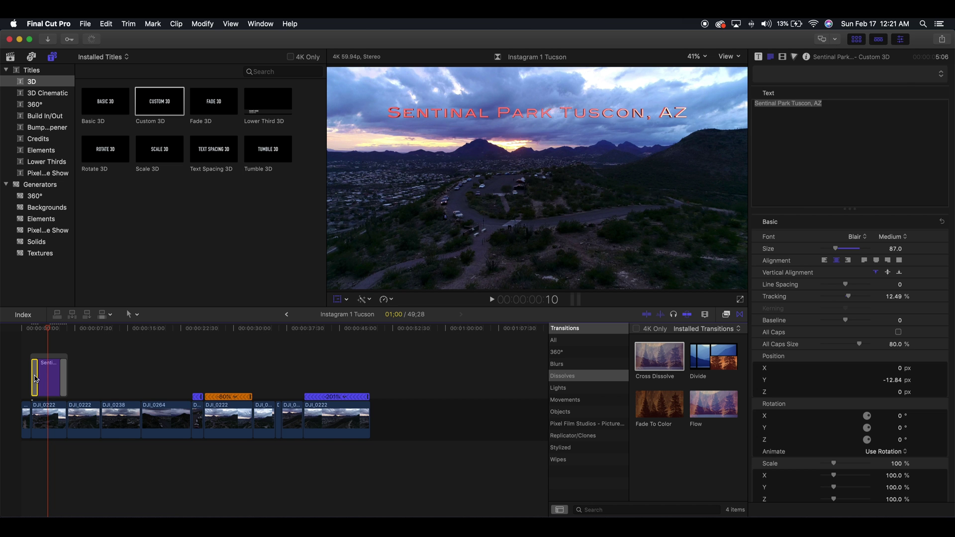
left_click(35, 379)
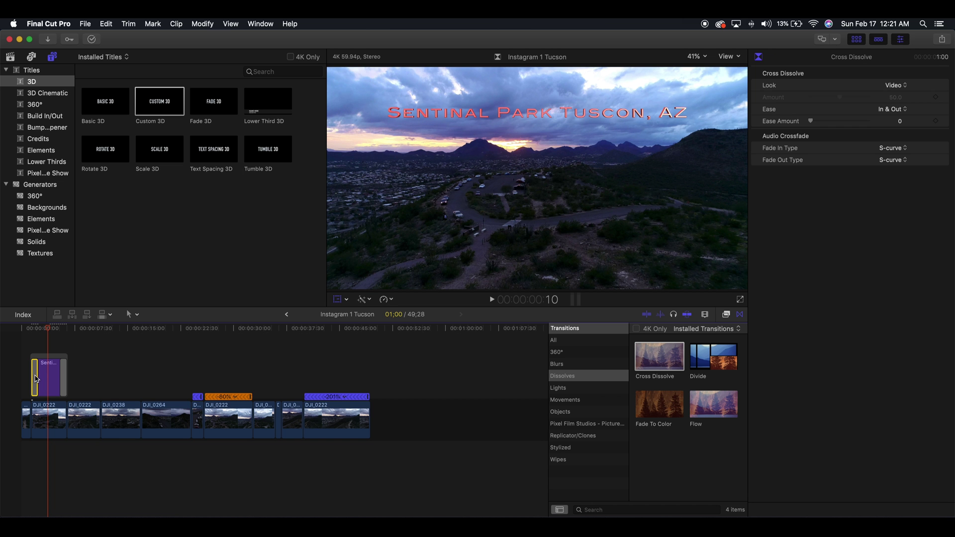
left_click(64, 377)
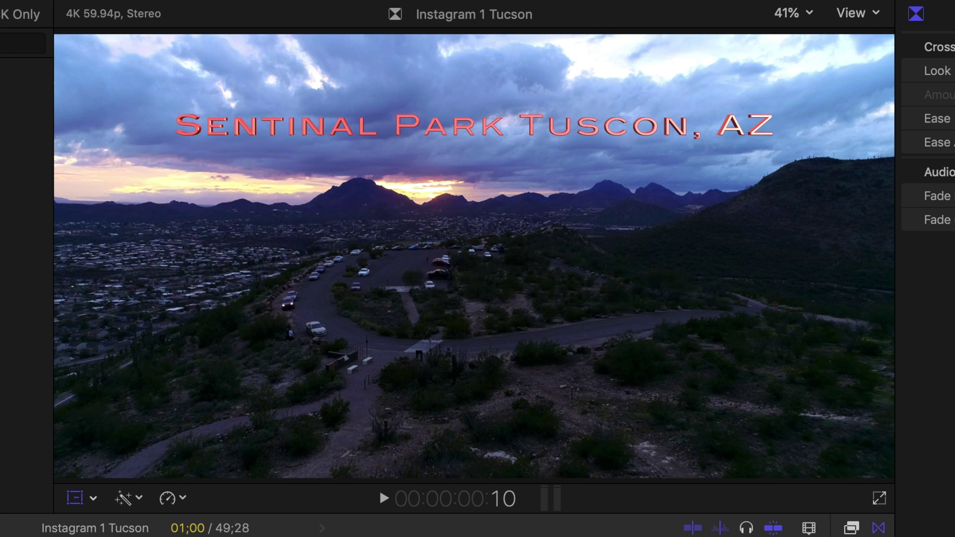
key("space")
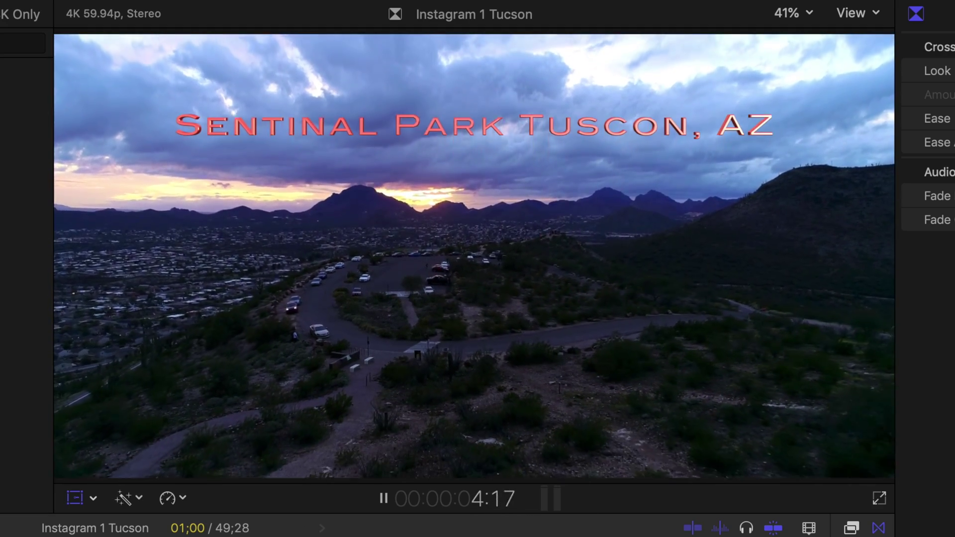
left_click(49, 329)
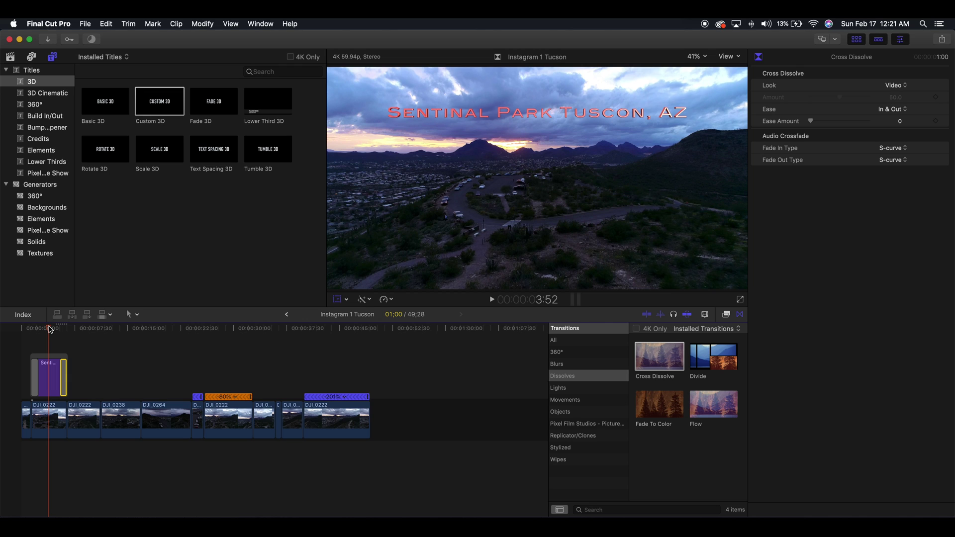